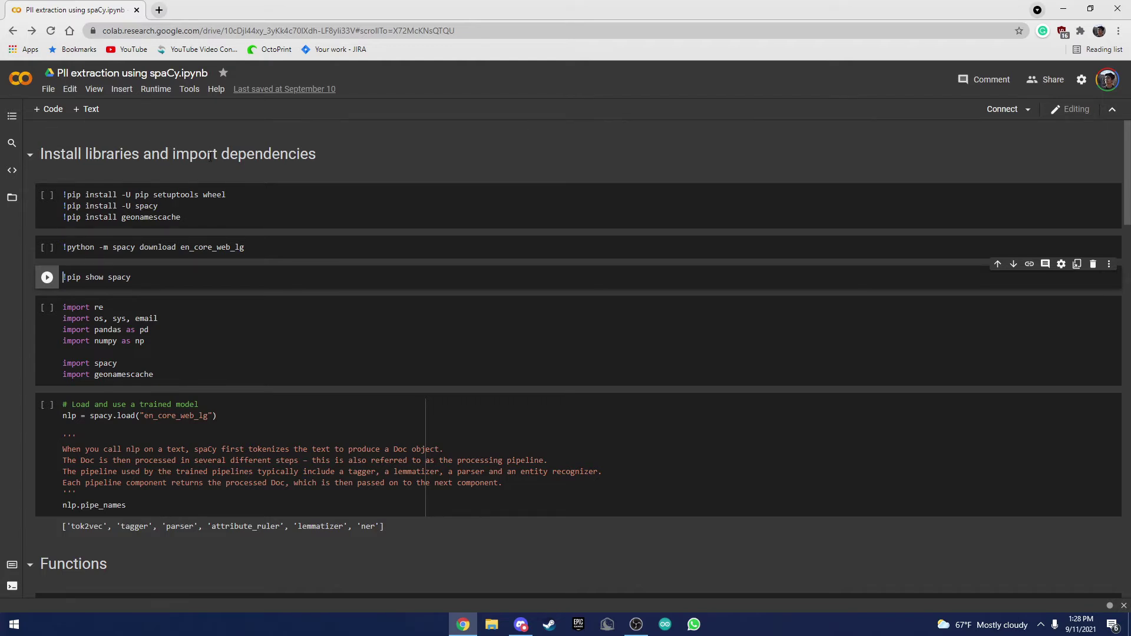
scroll(215, 156, "down", 2)
scroll(221, 157, "down", 3)
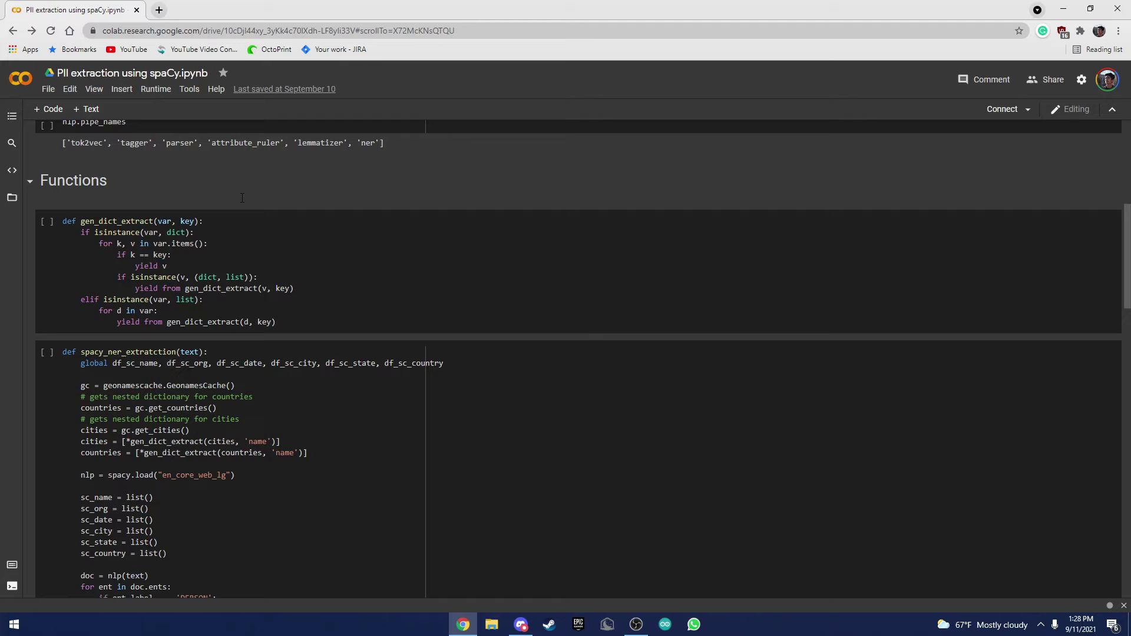
scroll(225, 164, "down", 3)
scroll(230, 172, "down", 3)
scroll(238, 183, "down", 4)
scroll(239, 182, "down", 3)
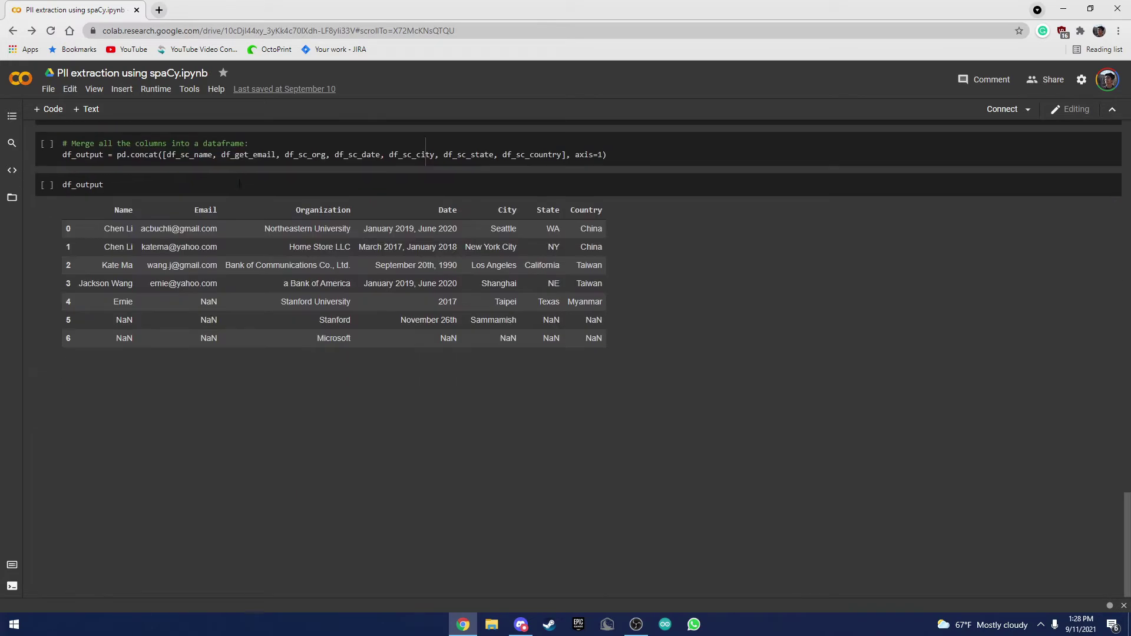
scroll(240, 181, "up", 4)
scroll(240, 181, "up", 1)
scroll(240, 181, "down", 1)
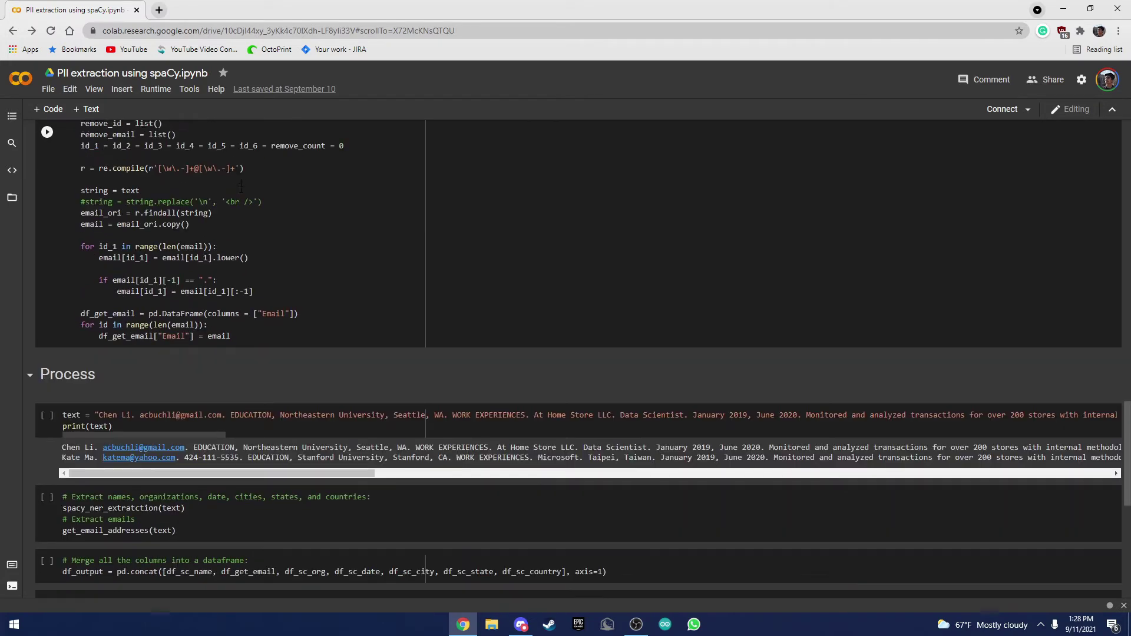
scroll(240, 181, "up", 10)
scroll(239, 182, "up", 3)
scroll(237, 182, "down", 8)
scroll(203, 248, "down", 5)
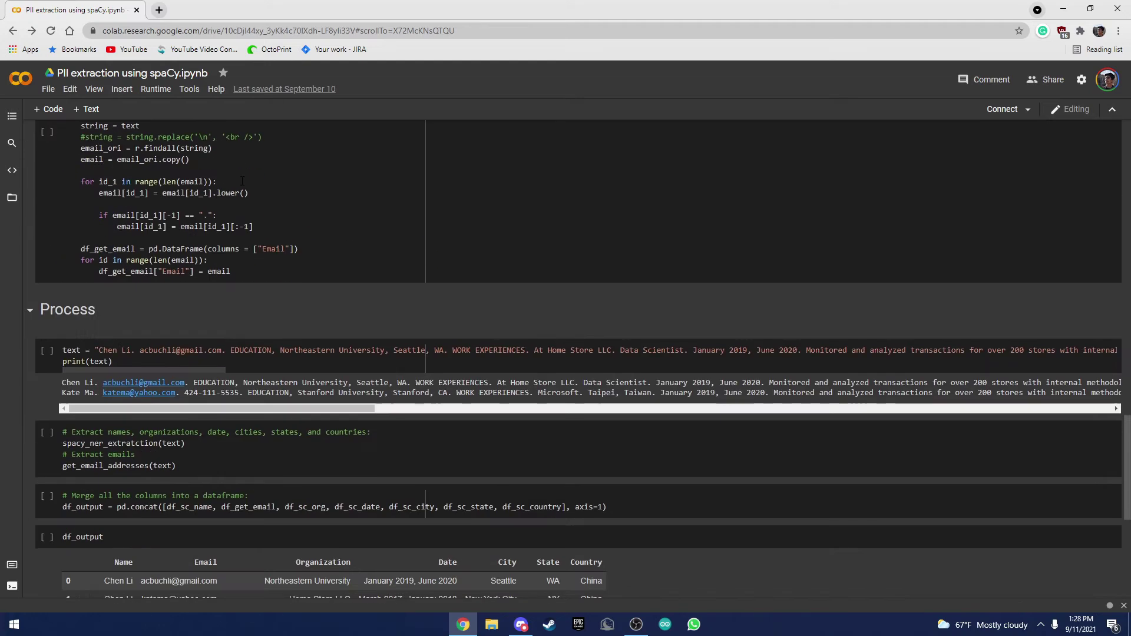
scroll(141, 371, "up", 1)
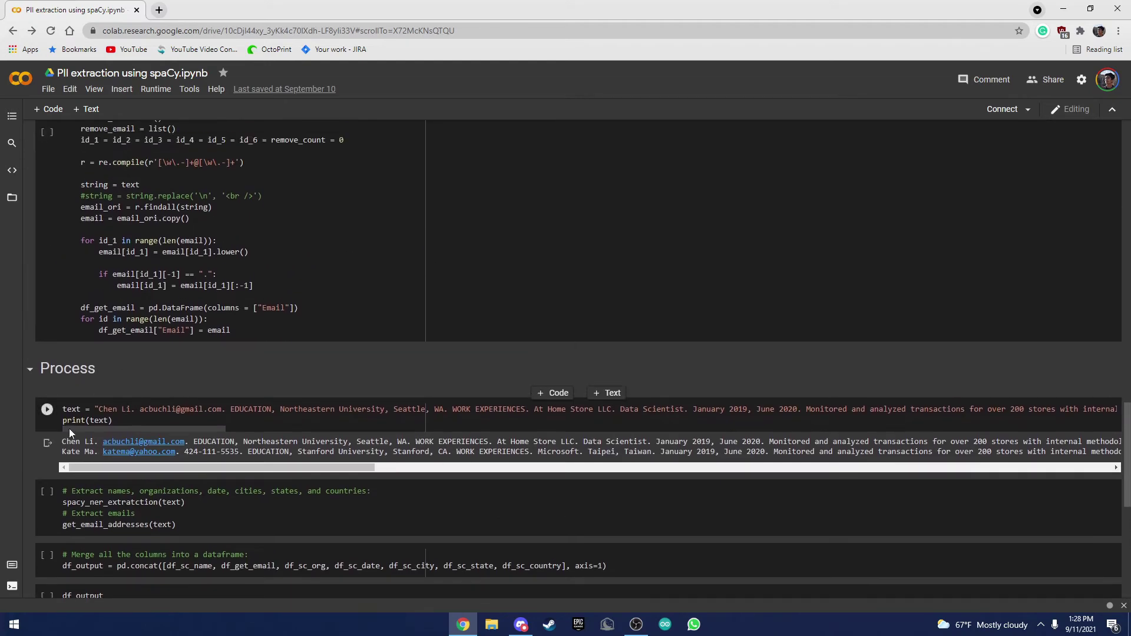
mouse_move(265, 355)
scroll(528, 455, "down", 3)
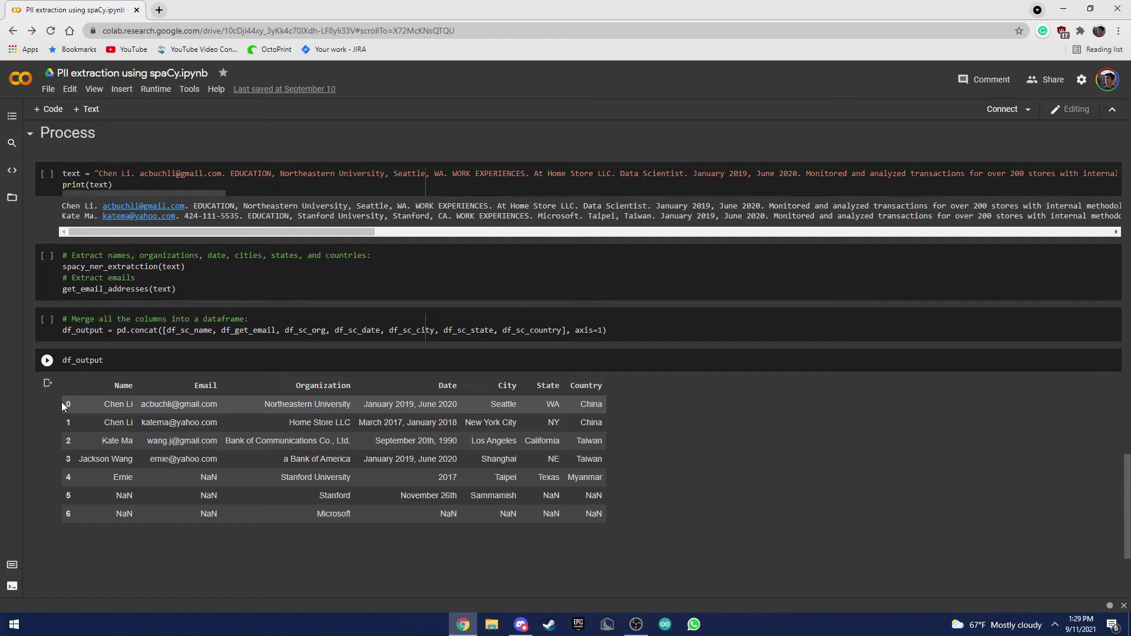
scroll(734, 528, "up", 5)
scroll(735, 534, "up", 10)
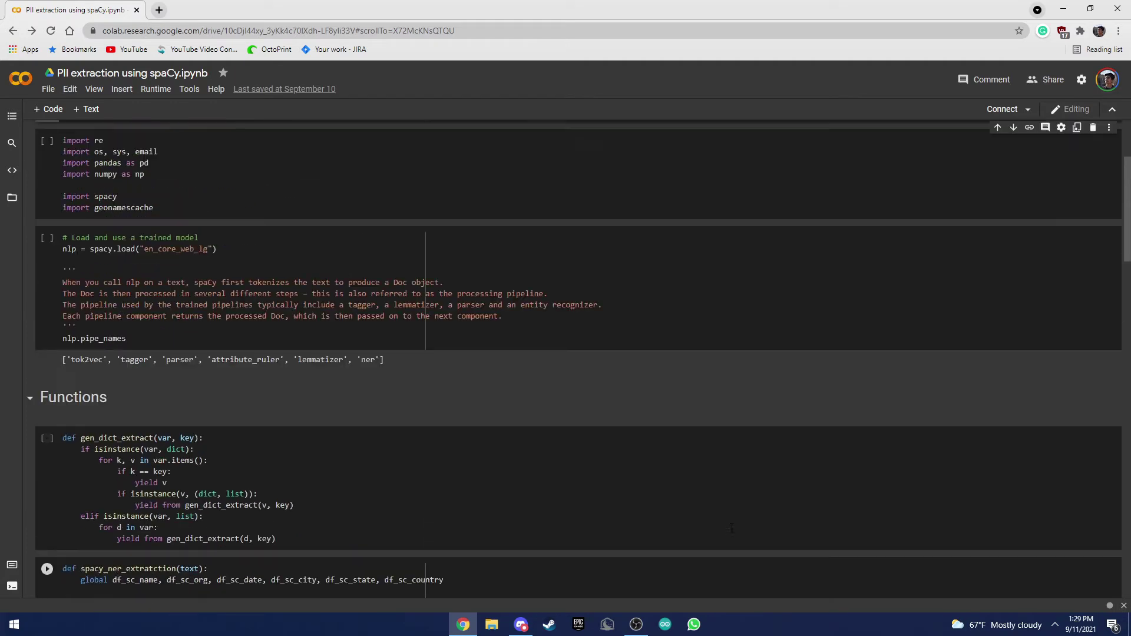
scroll(686, 521, "up", 5)
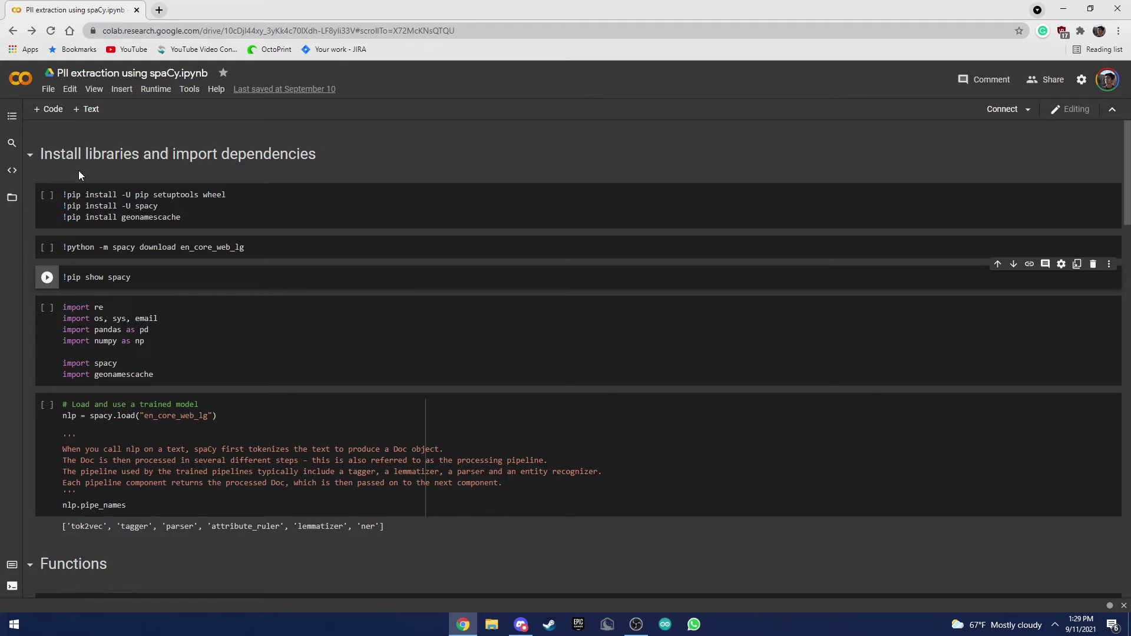
Step: Run the pip install, en_core_web_lg download, spaCy version check, imports and model-load cells
left_click(46, 194)
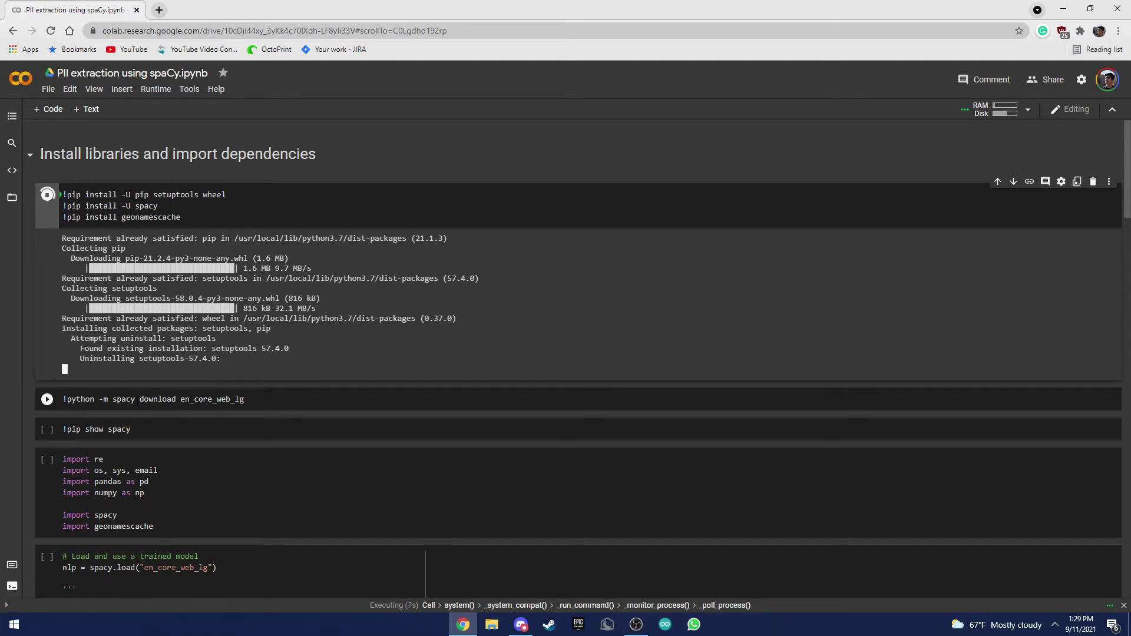
scroll(86, 418, "down", 1)
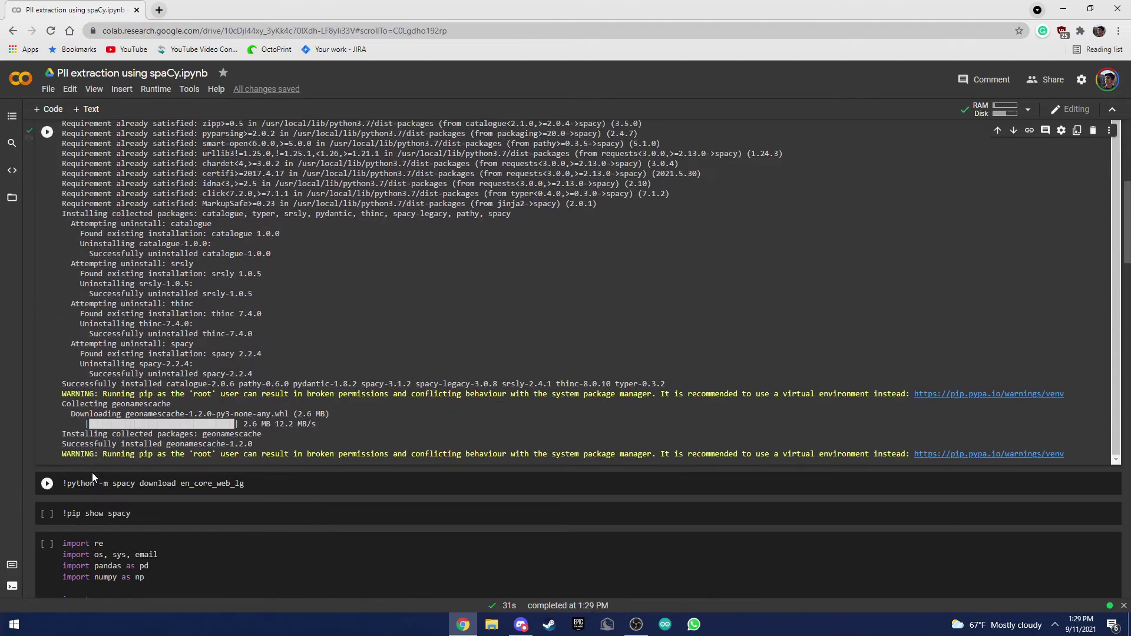
scroll(94, 471, "down", 1)
scroll(96, 471, "down", 1)
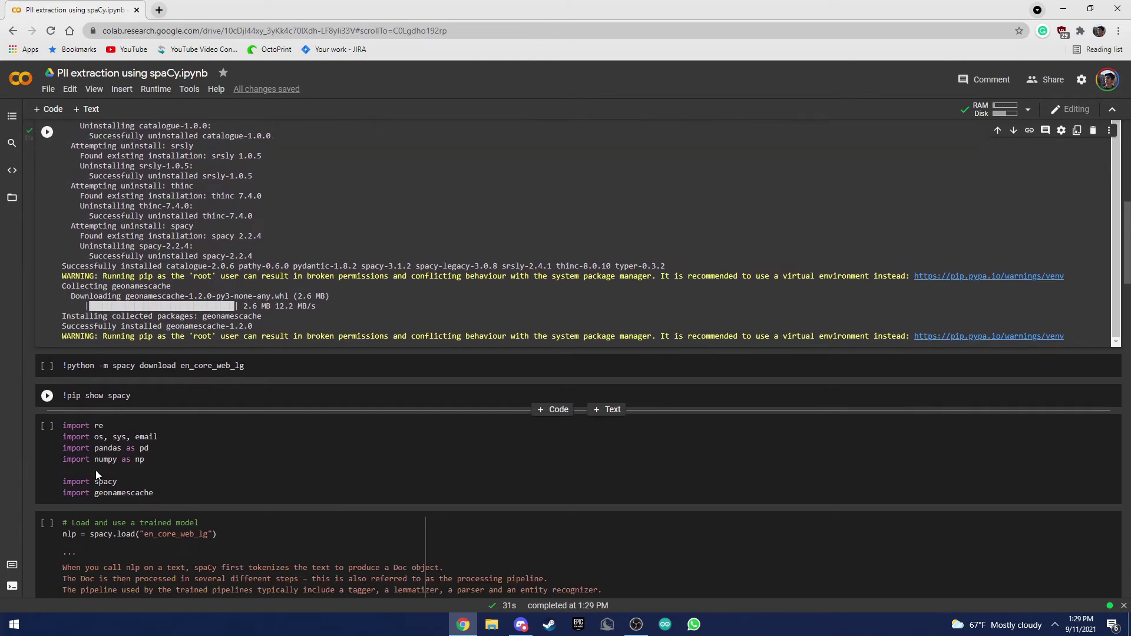
left_click(47, 365)
left_click(47, 394)
left_click(47, 447)
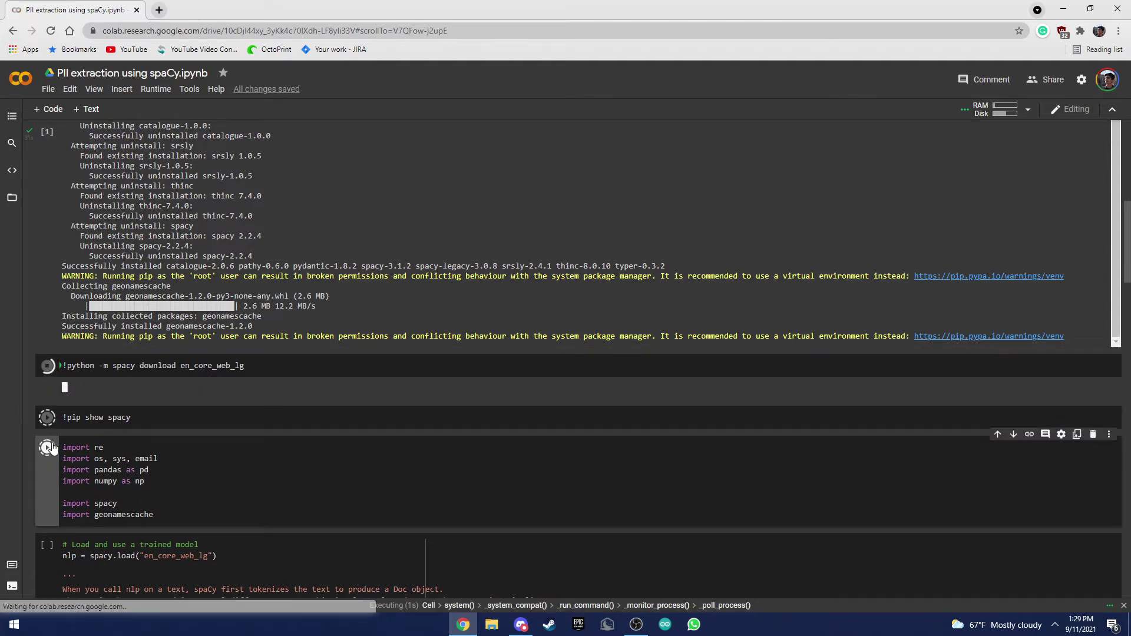
scroll(47, 424, "down", 2)
left_click(47, 368)
scroll(406, 298, "up", 1)
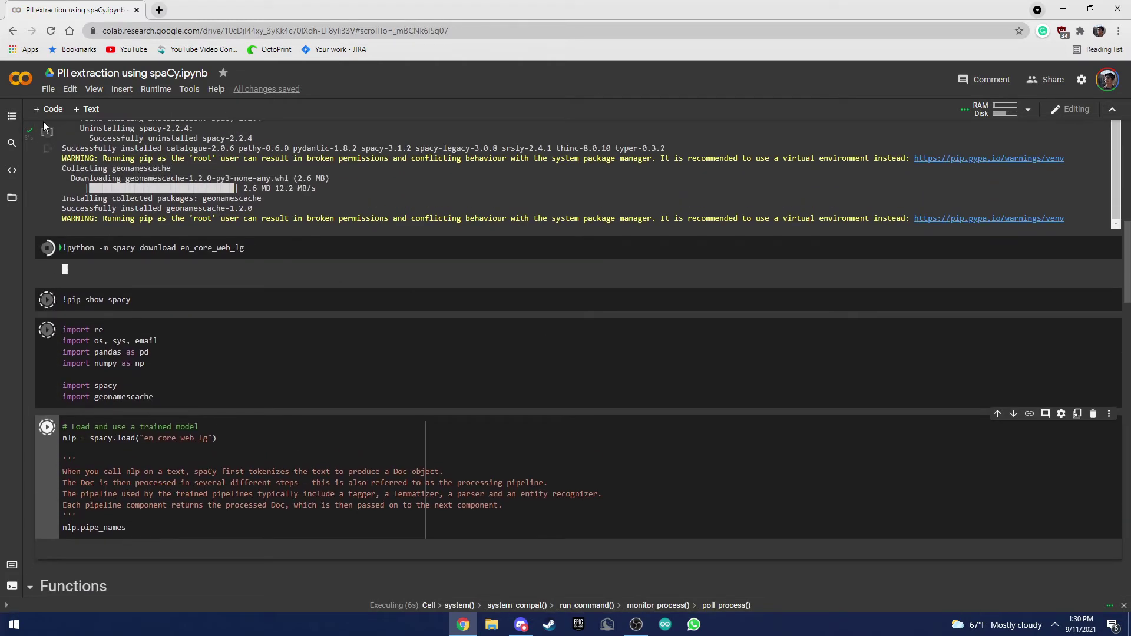
scroll(409, 504, "down", 2)
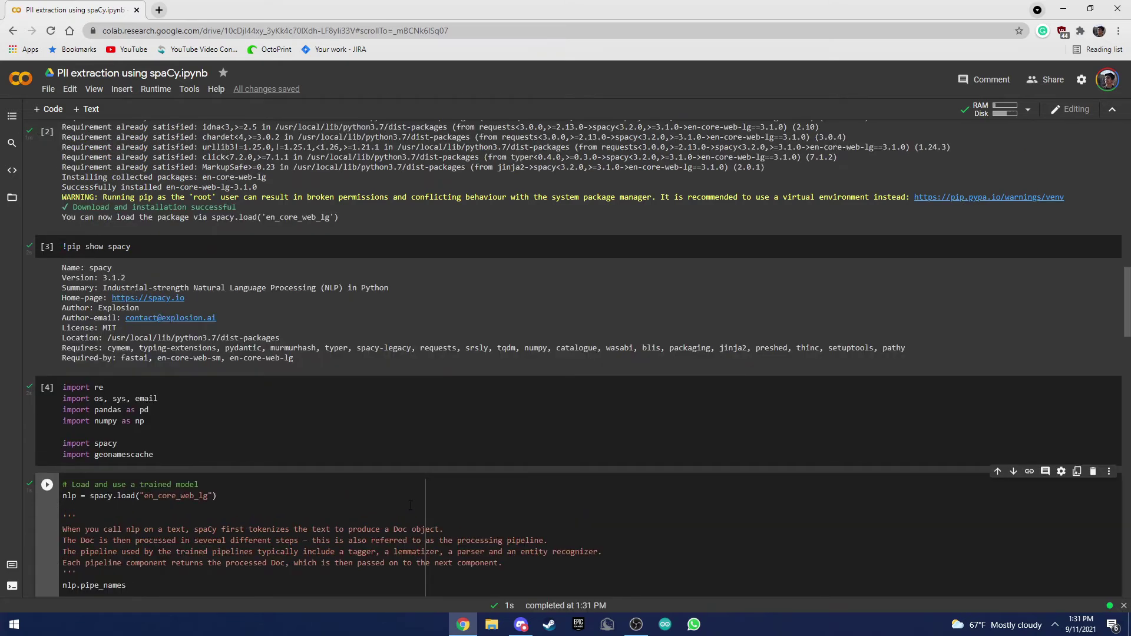
scroll(409, 504, "up", 3)
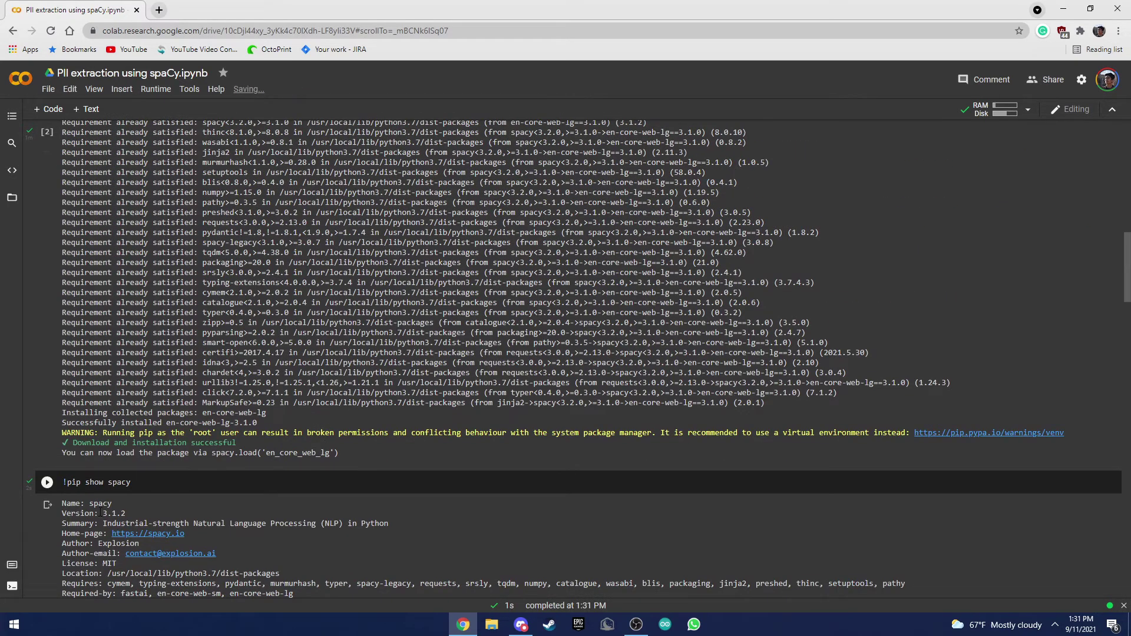
scroll(565, 354, "down", 1)
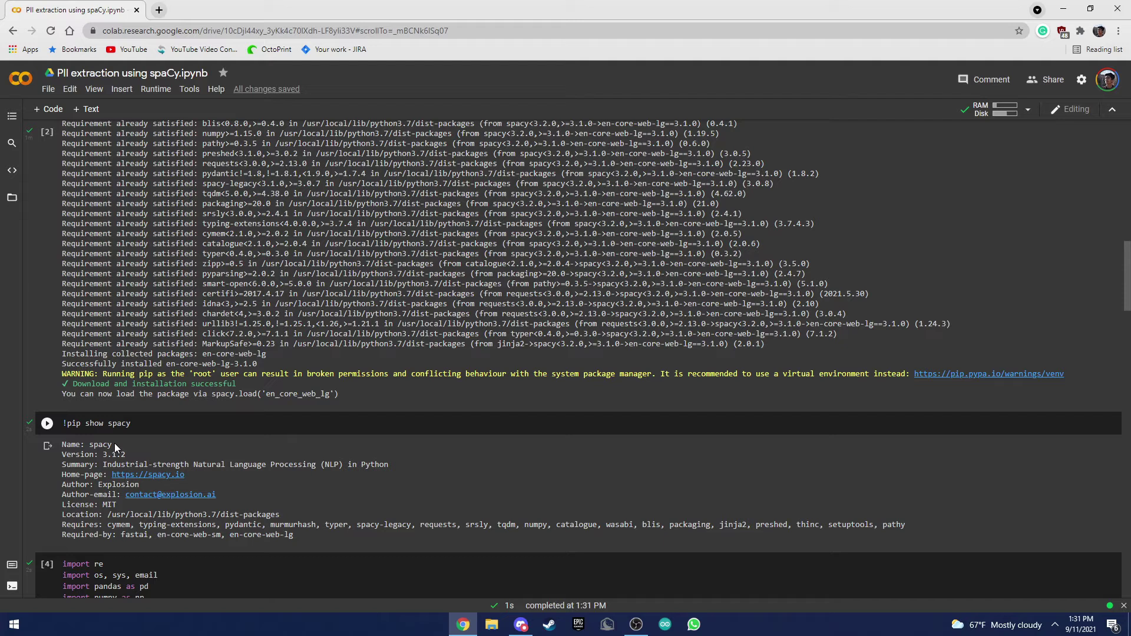
scroll(45, 394, "down", 1)
scroll(45, 394, "down", 10)
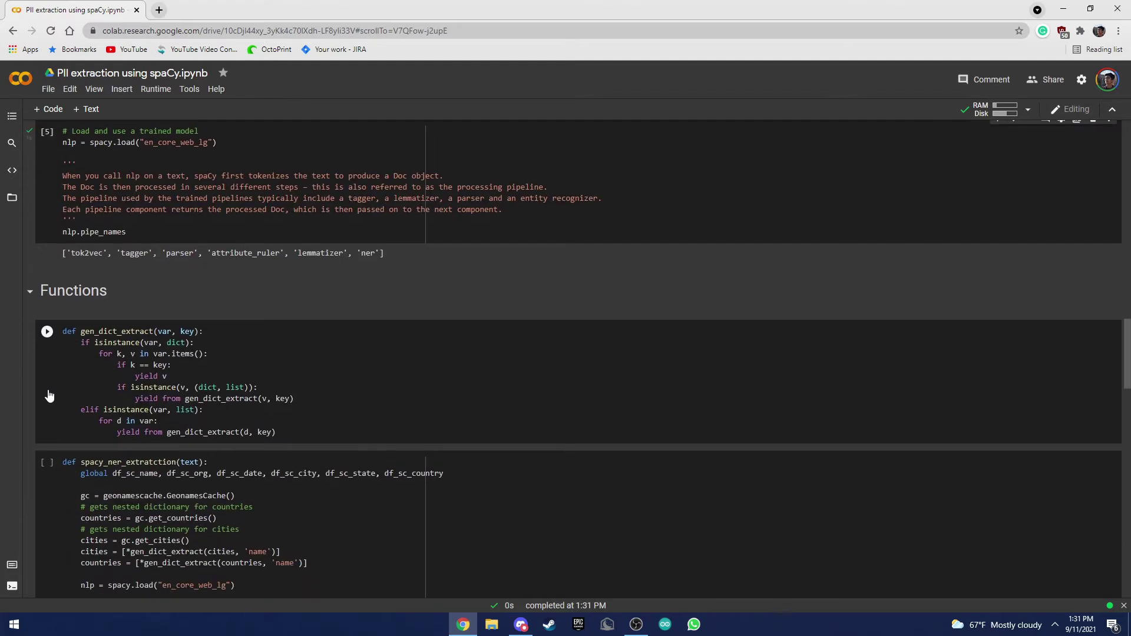
Step: Run the gen_dict_extract and spacy_ner_extraction function definition cells
left_click(47, 334)
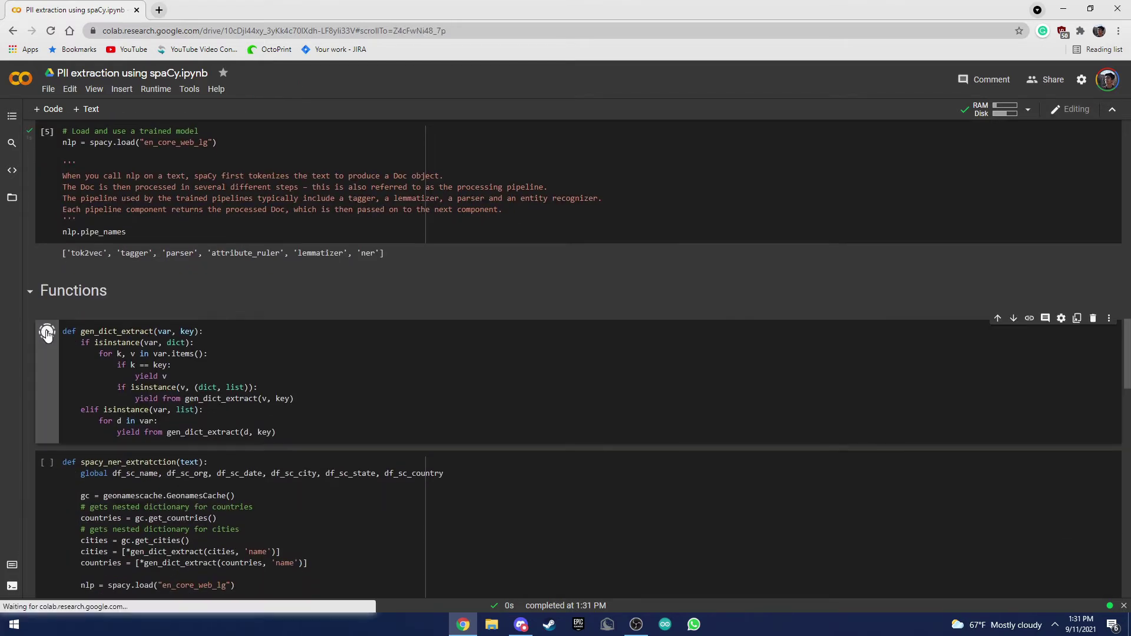
scroll(44, 300, "down", 3)
left_click(47, 285)
scroll(49, 318, "down", 3)
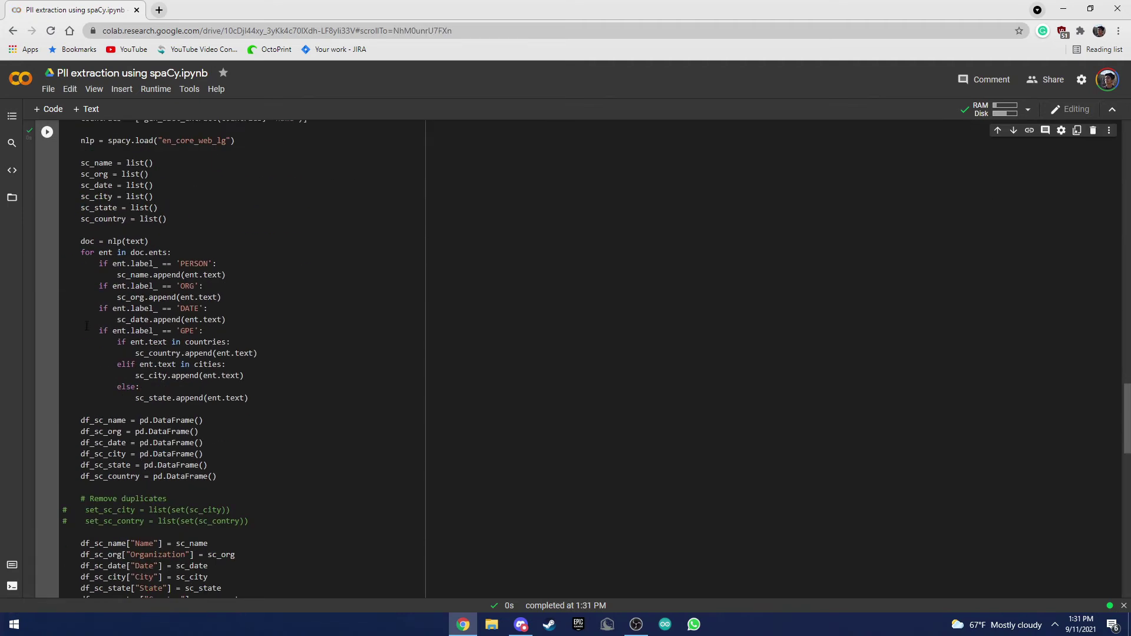
scroll(53, 336, "down", 1)
scroll(59, 356, "down", 2)
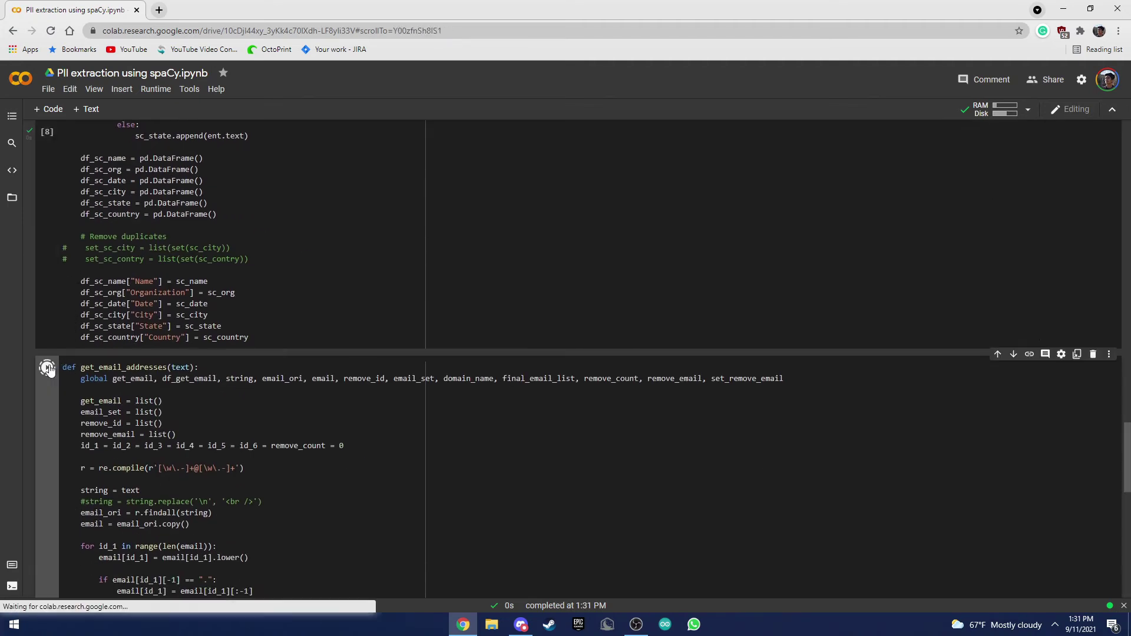
scroll(277, 403, "up", 3)
scroll(277, 403, "up", 5)
scroll(270, 406, "up", 2)
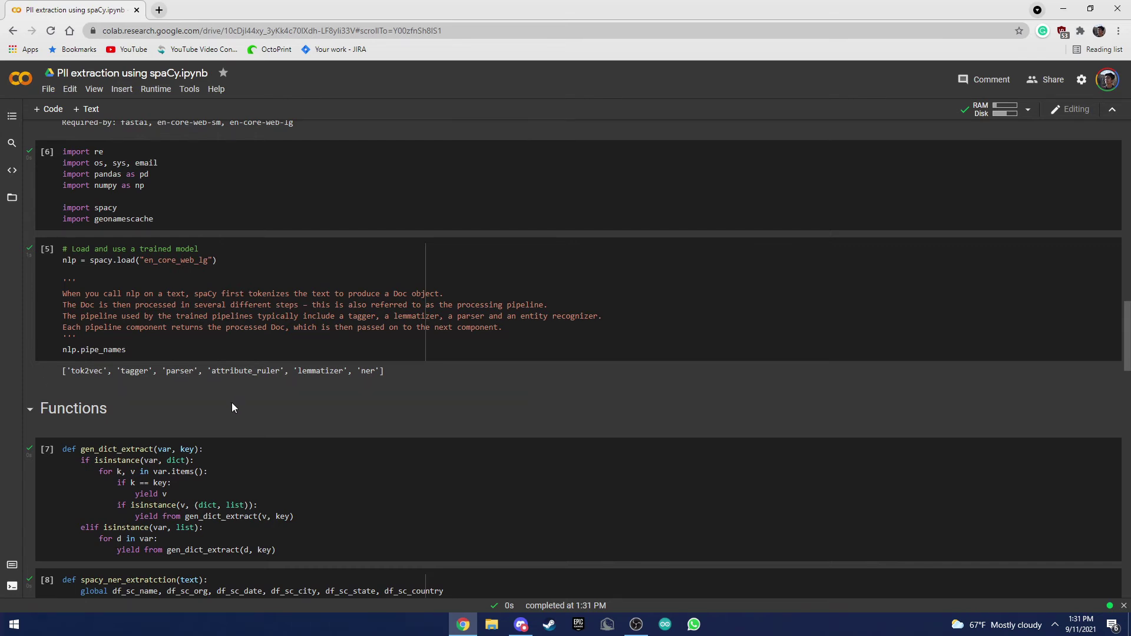
scroll(230, 398, "down", 1)
scroll(224, 380, "down", 1)
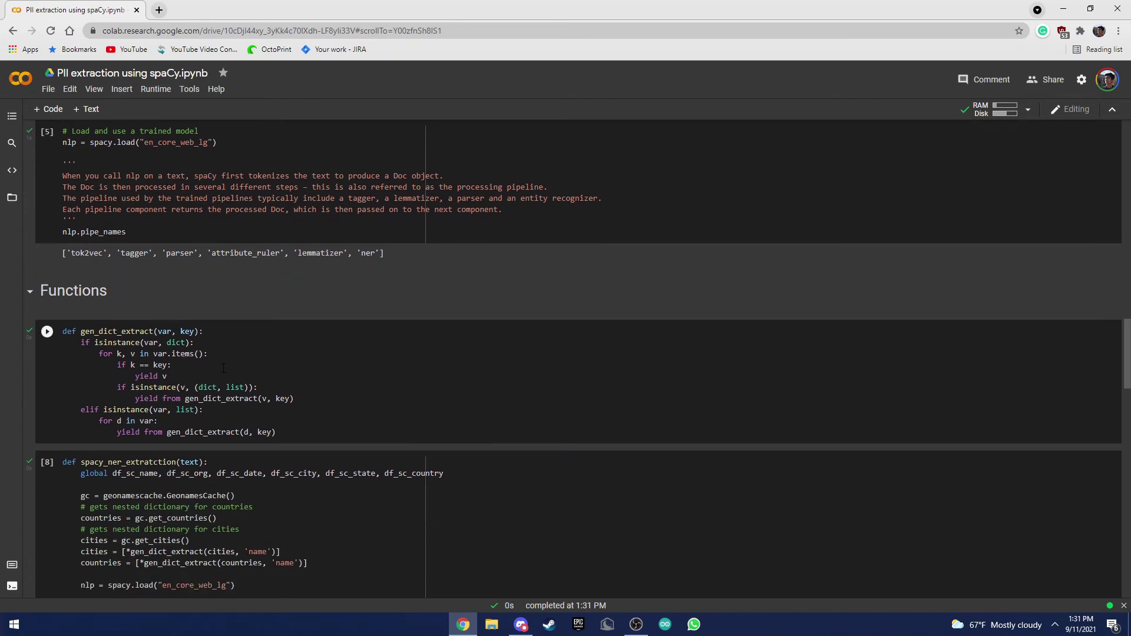
scroll(227, 371, "down", 2)
scroll(227, 371, "down", 5)
scroll(227, 371, "down", 3)
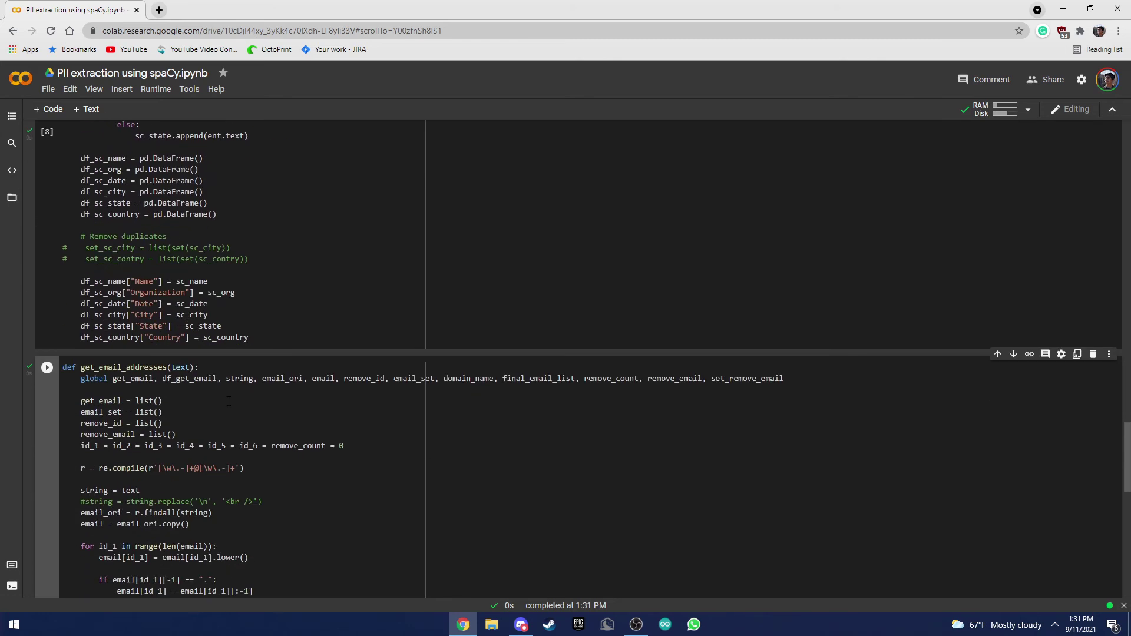
scroll(227, 371, "down", 2)
scroll(179, 457, "down", 1)
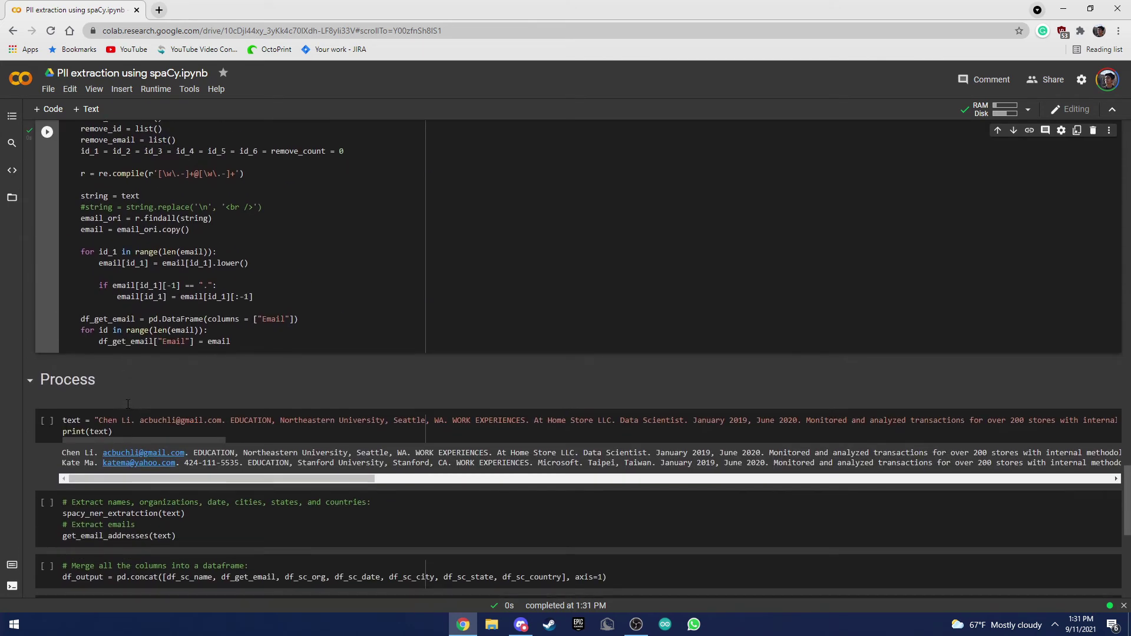
Step: Run the sample text, entity and email extraction, merge and df_output cells
left_click(47, 421)
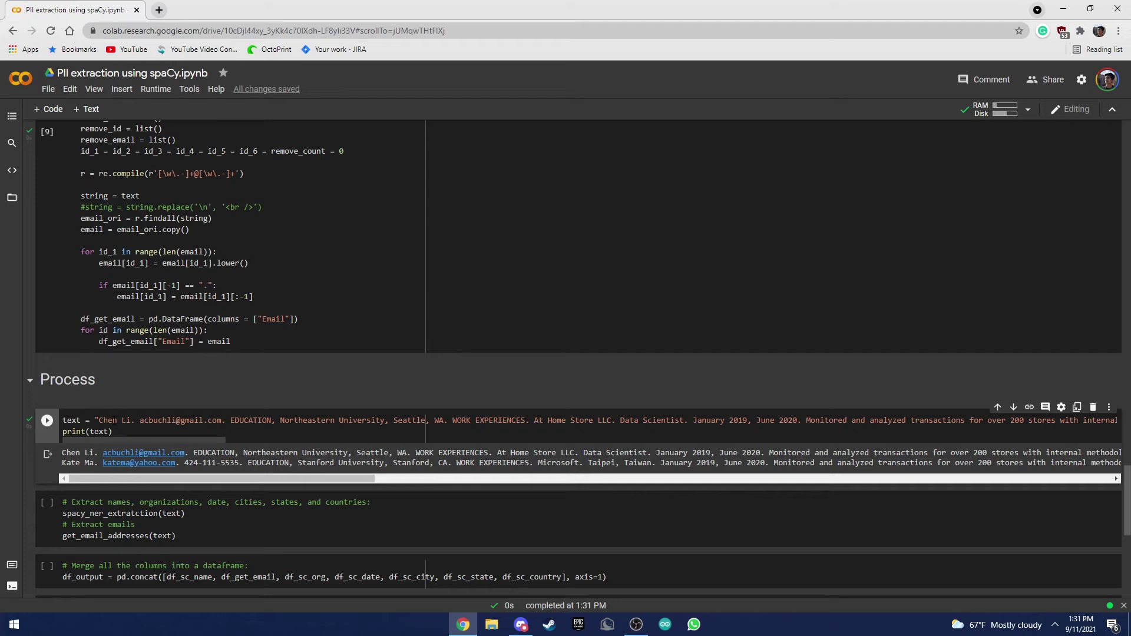
scroll(135, 424, "down", 2)
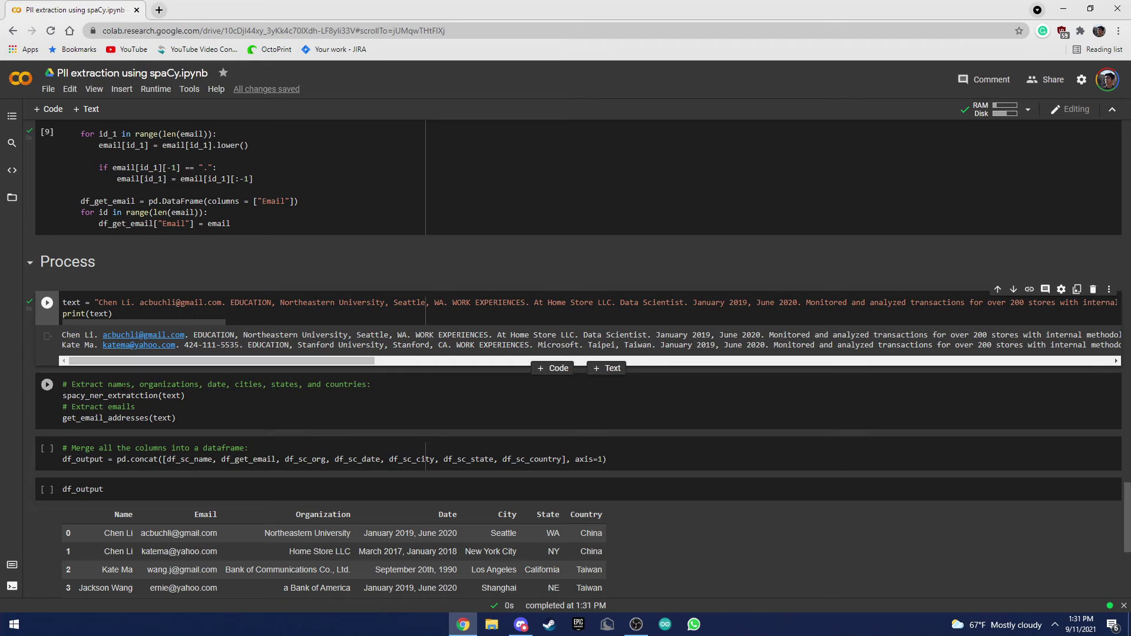
left_click(48, 386)
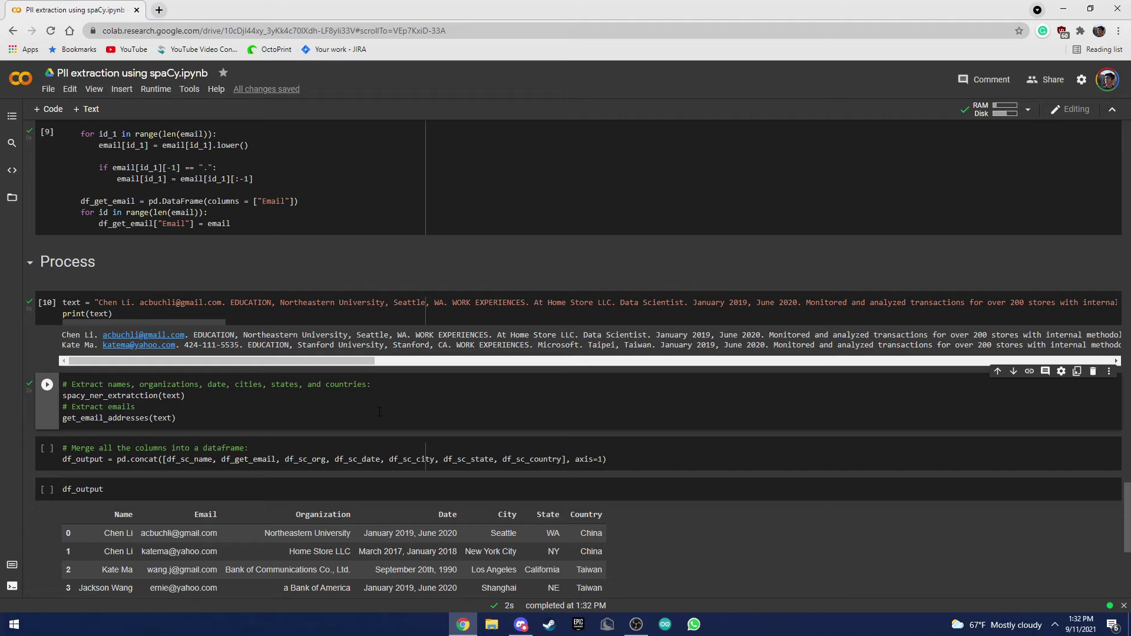
scroll(254, 373, "down", 1)
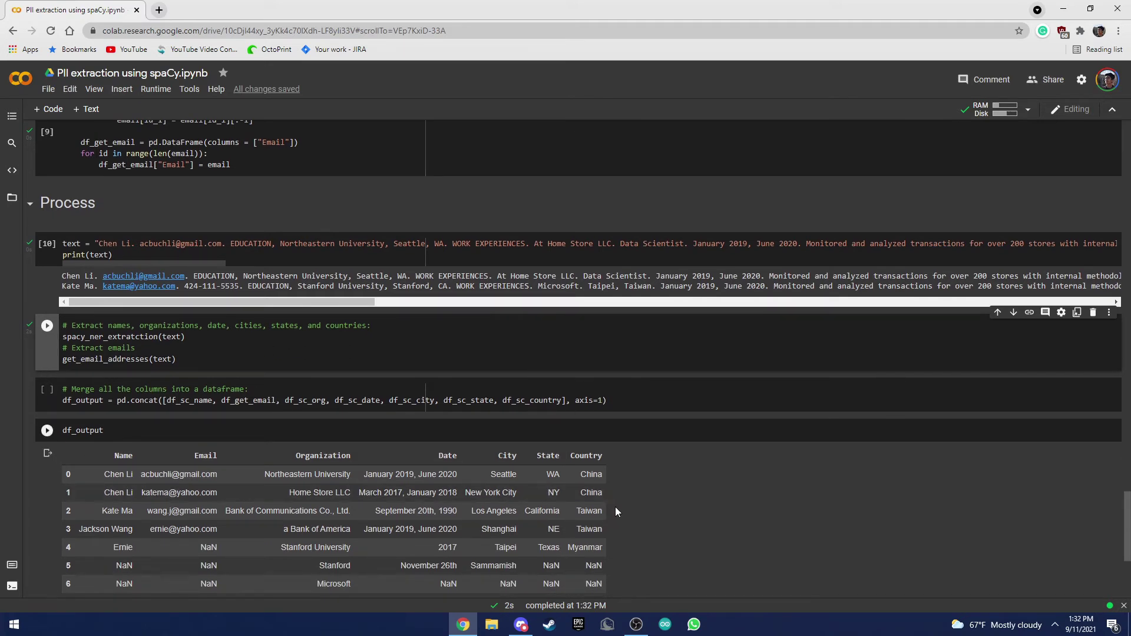
left_click(47, 391)
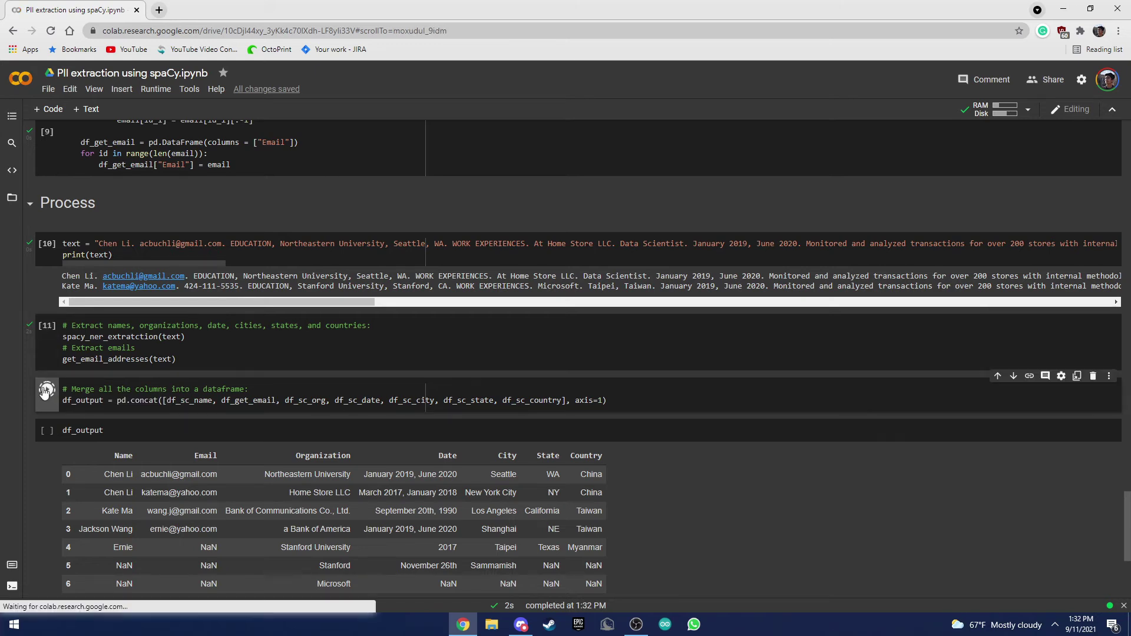
left_click(47, 432)
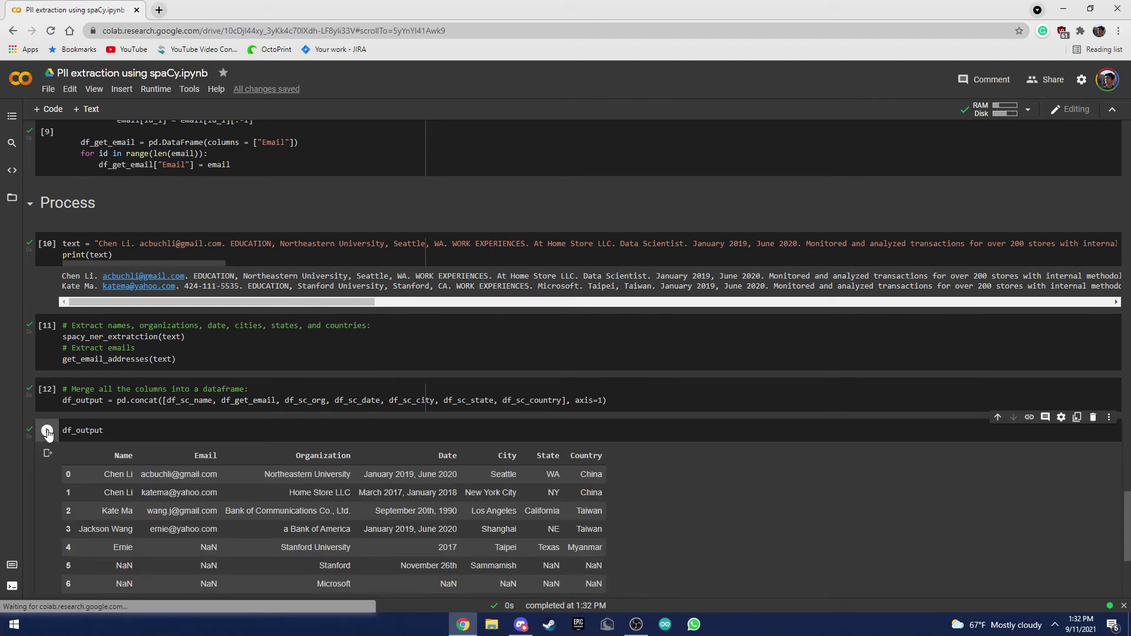
scroll(78, 422, "down", 1)
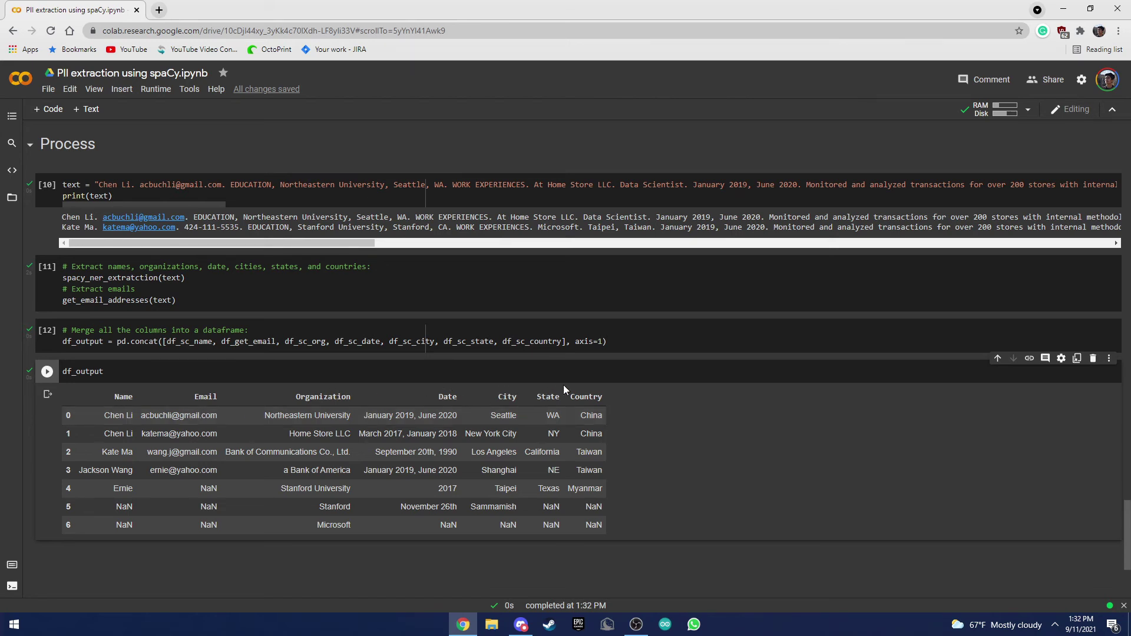
scroll(675, 422, "up", 1)
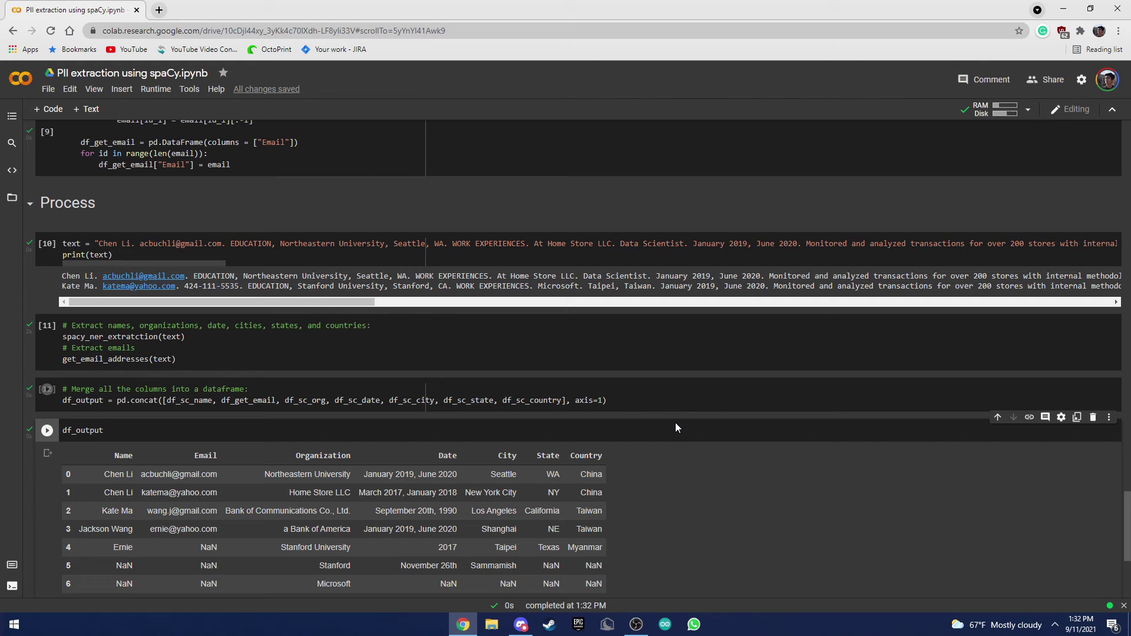
scroll(675, 422, "up", 1)
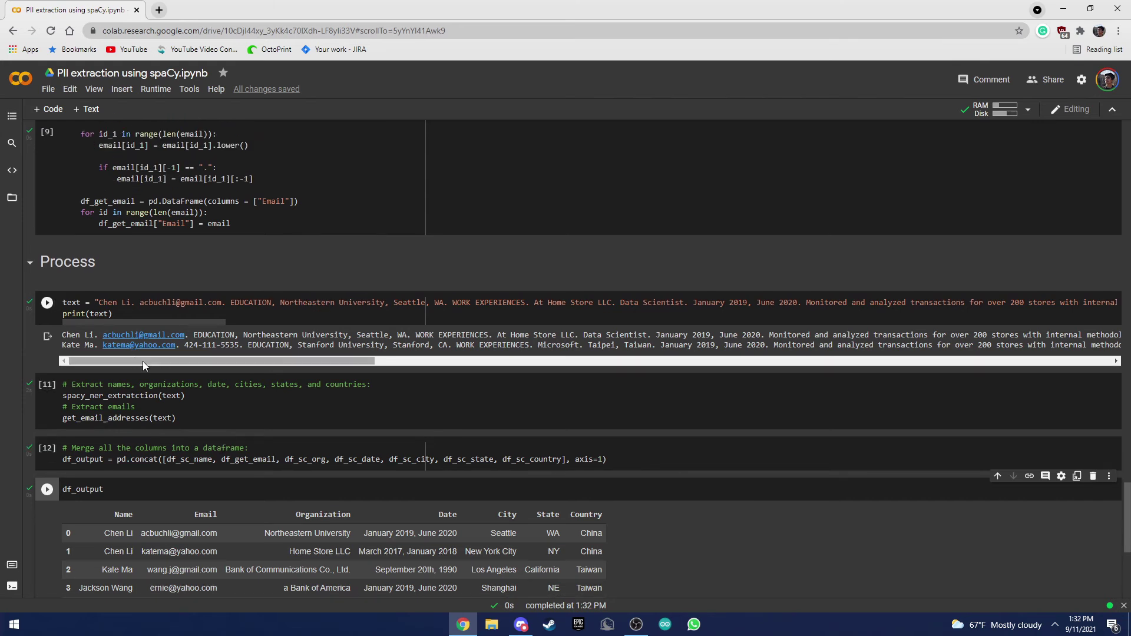
left_click_drag(142, 362, 905, 386)
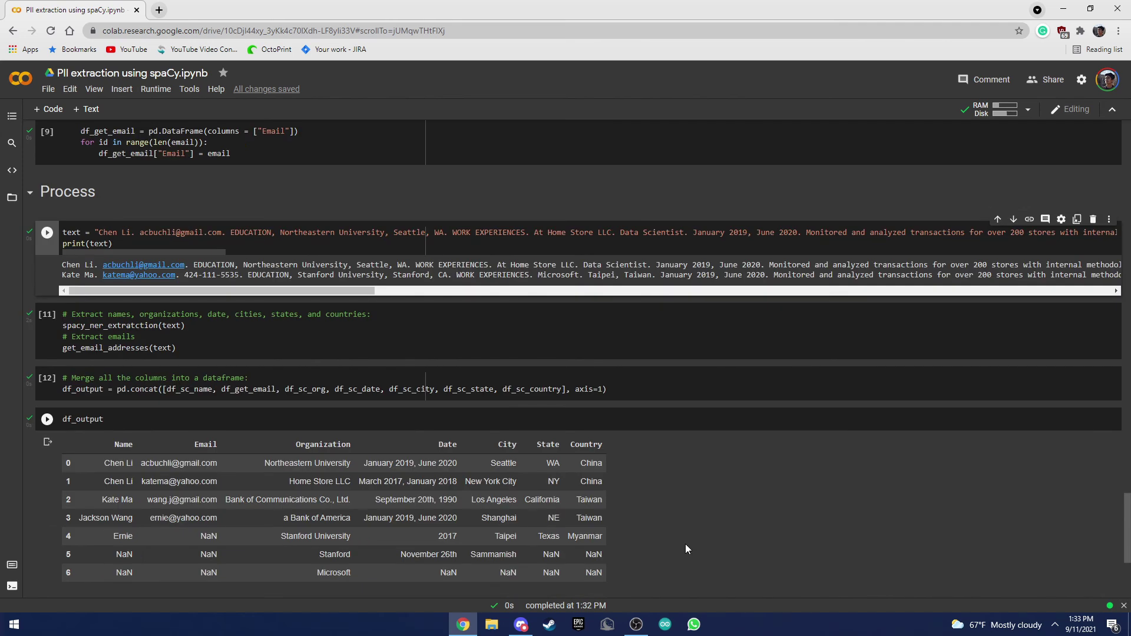